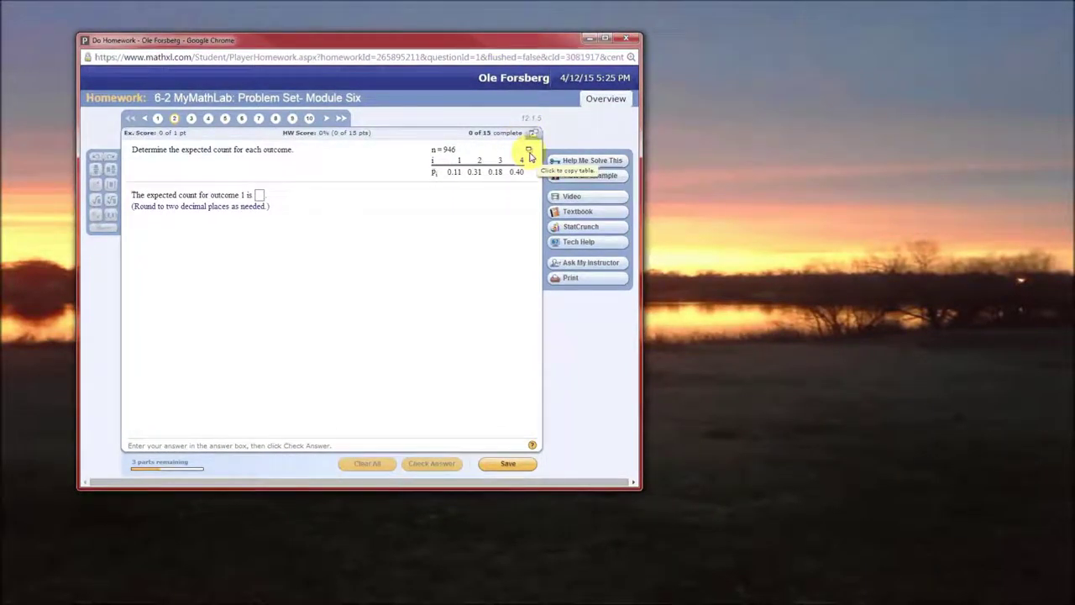
Step: Open the outcome and probability table in StatCrunch and place it beside the homework window
left_click(529, 154)
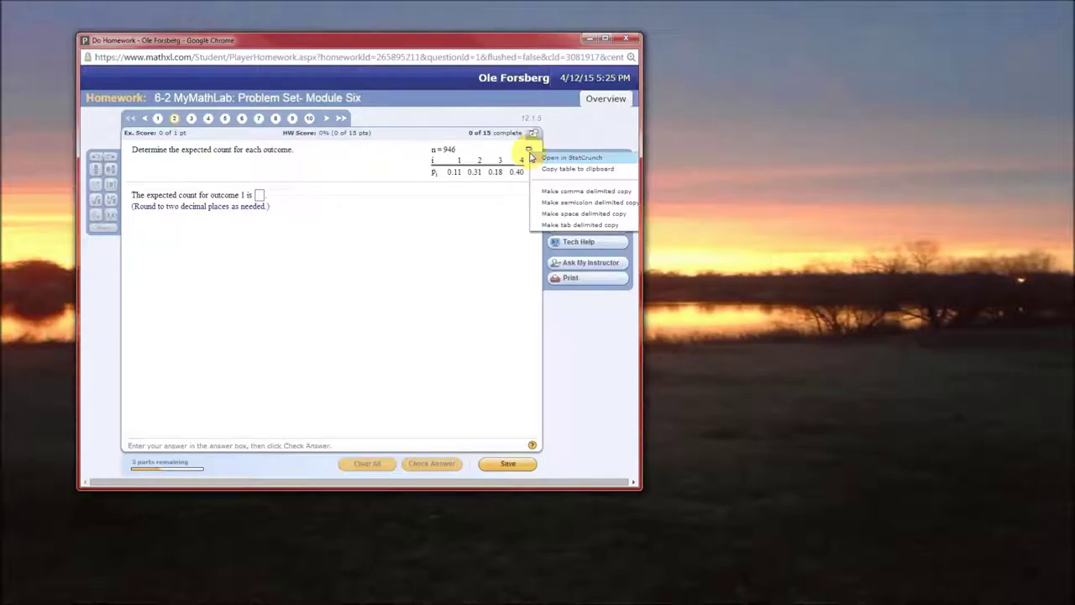
left_click(588, 157)
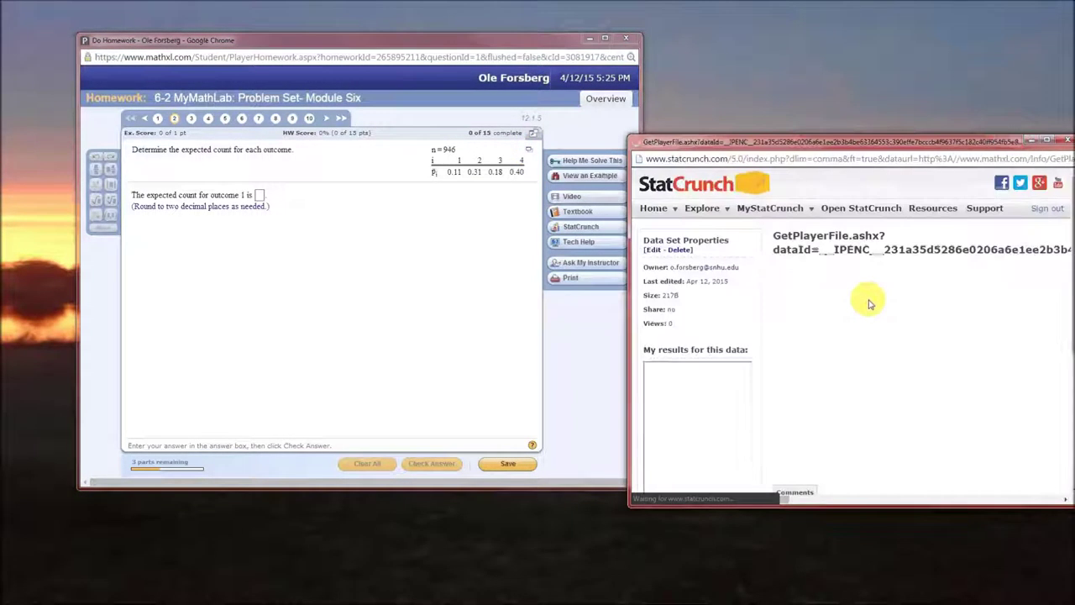
left_click_drag(939, 140, 898, 68)
left_click_drag(506, 44, 448, 47)
left_click_drag(806, 67, 812, 44)
left_click_drag(852, 408, 861, 514)
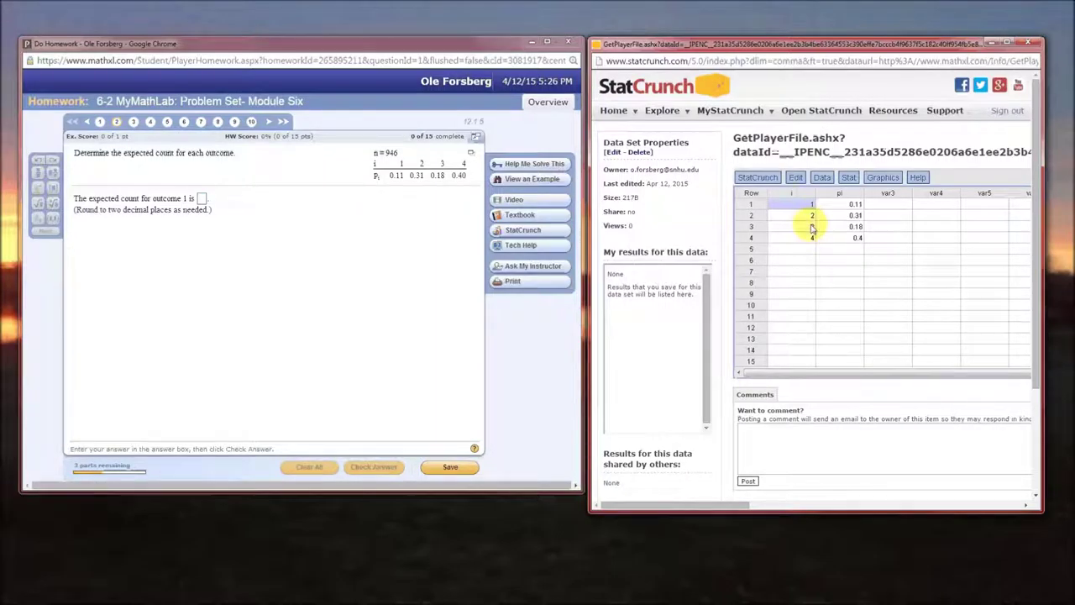
Step: Rename the StatCrunch column pi to prob
left_click(847, 204)
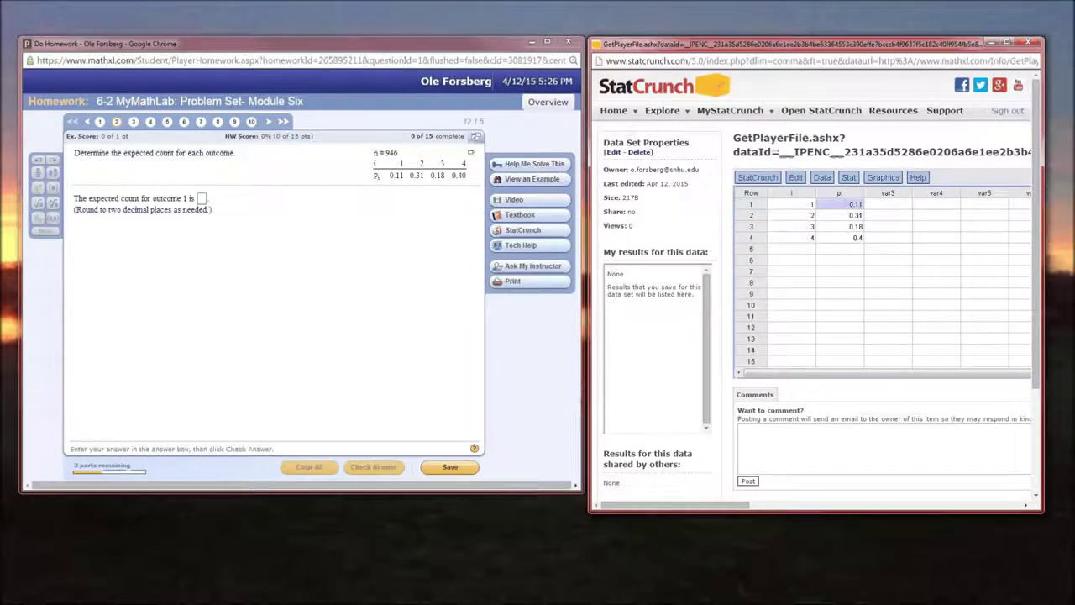
left_click(839, 193)
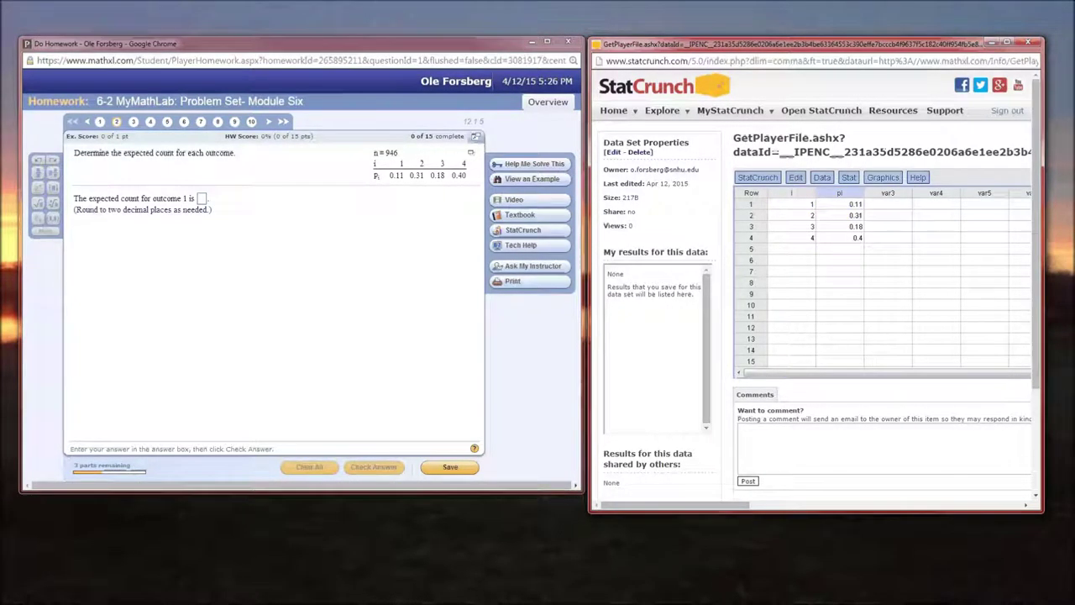
type("pro")
key("BackSpace")
key("BackSpace")
key("BackSpace")
key("BackSpace")
type("rob")
key("Return")
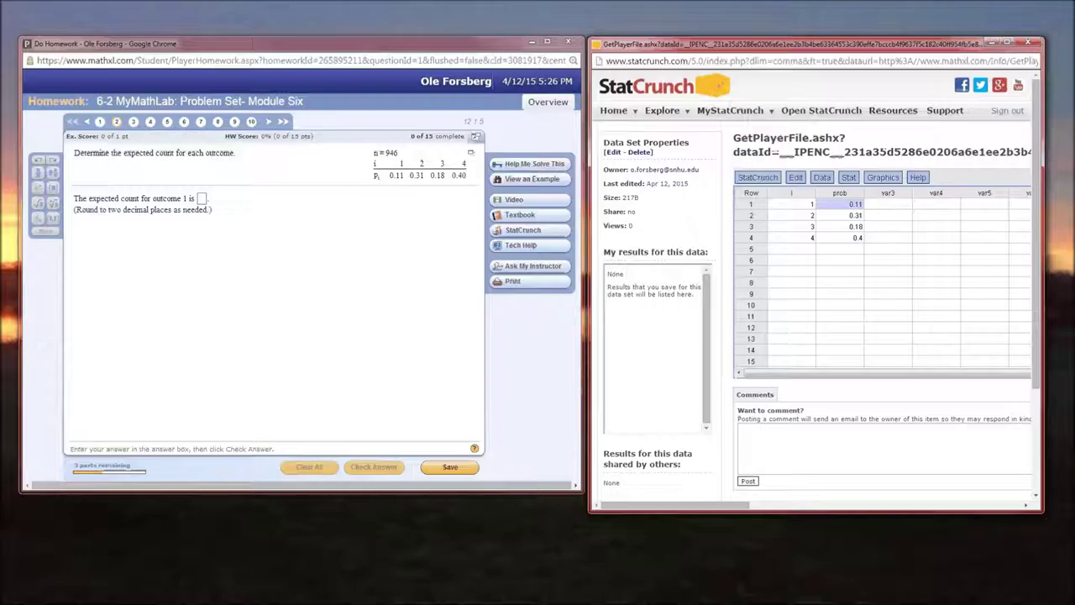
left_click(822, 178)
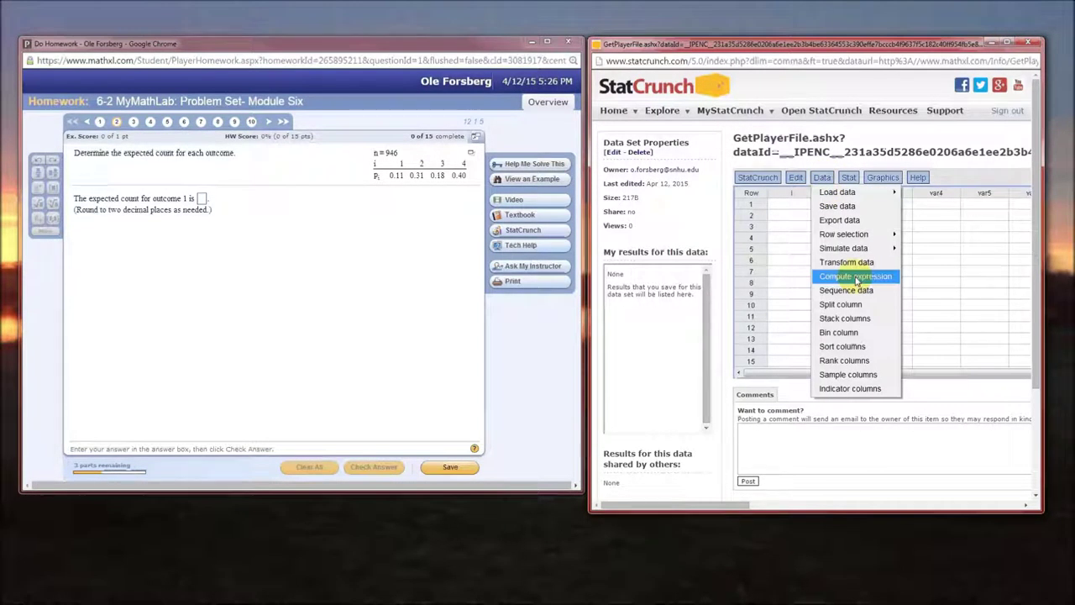
Step: Compute a new column from the expression 946 * prob
left_click(856, 277)
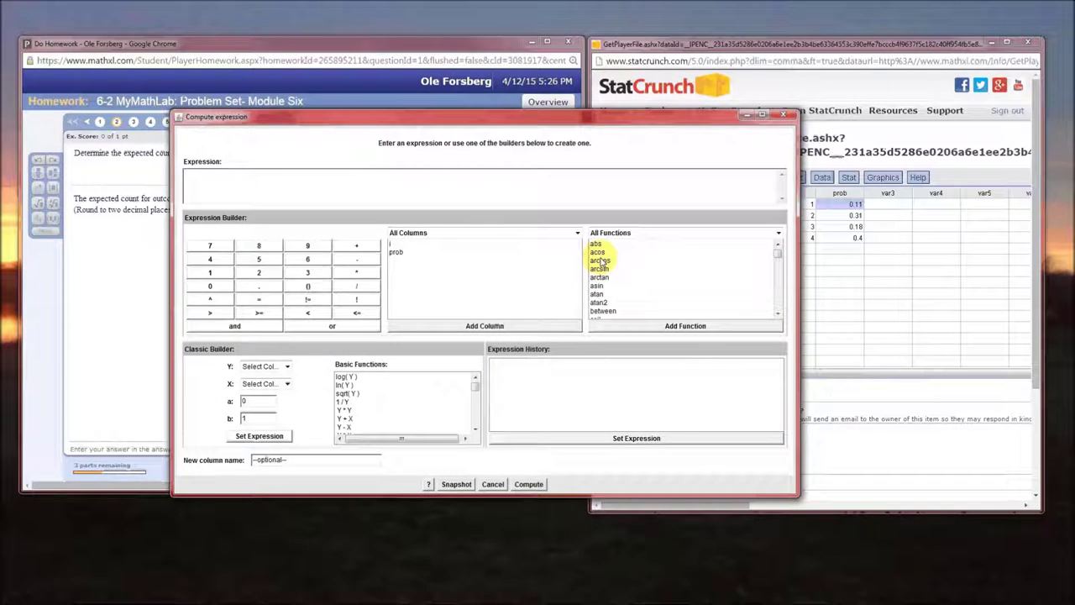
left_click_drag(502, 119, 500, 212)
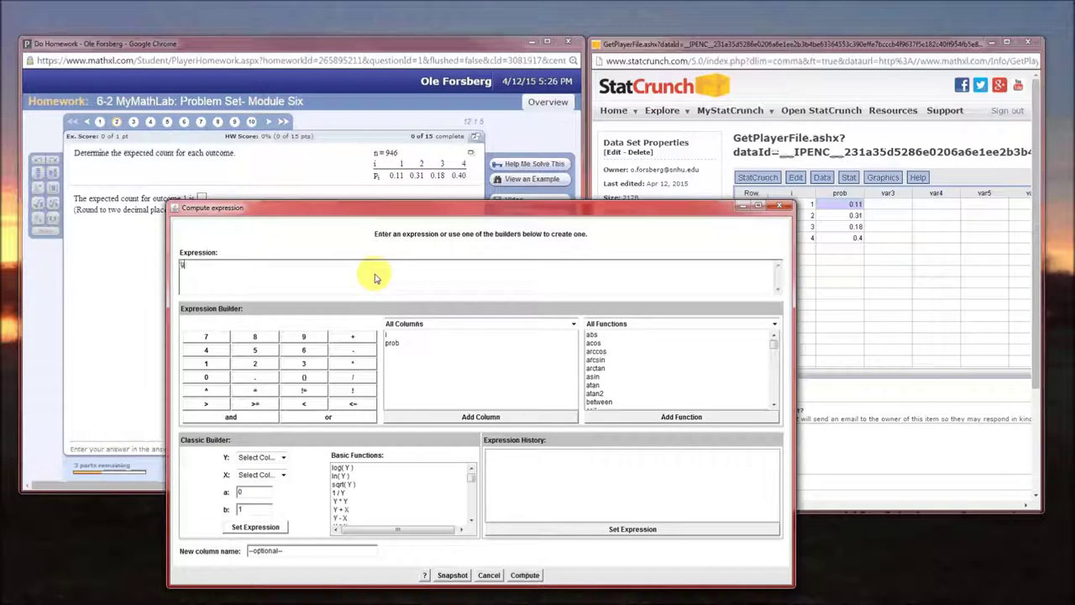
type("946")
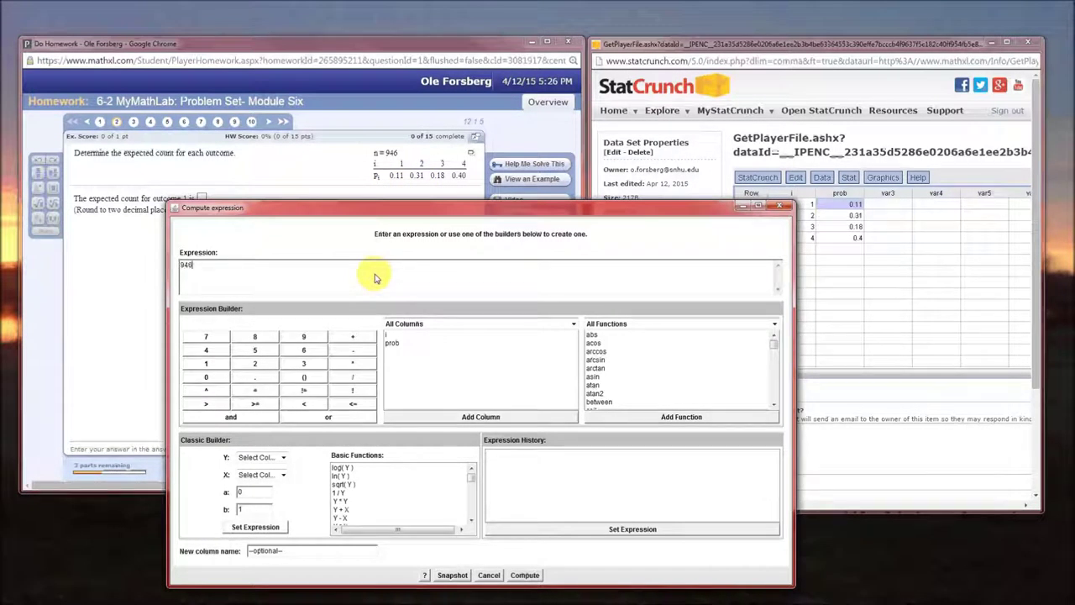
left_click(354, 363)
double_click(390, 344)
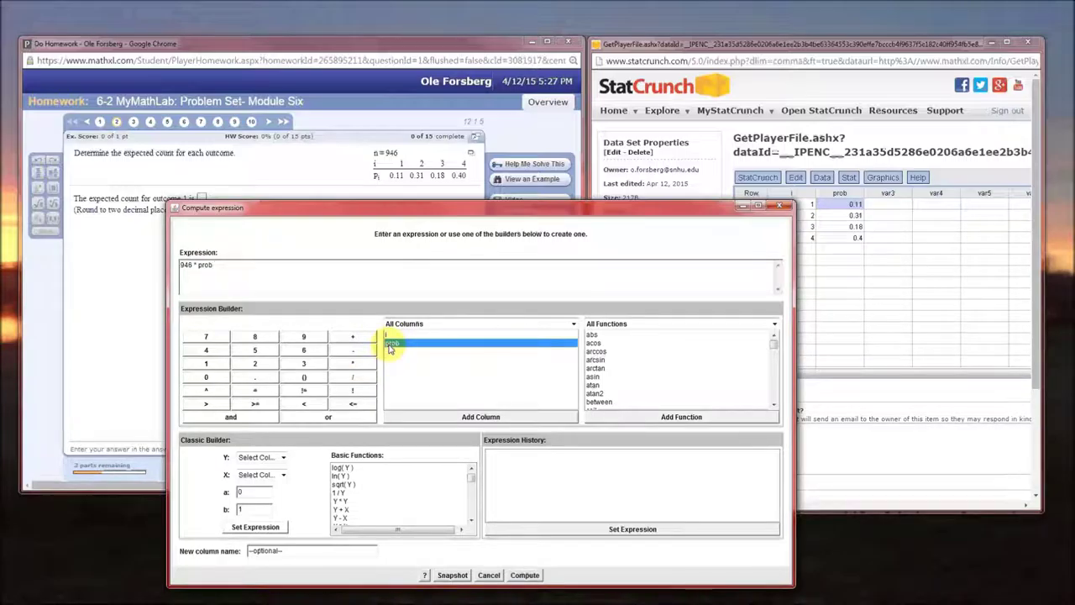
left_click(525, 575)
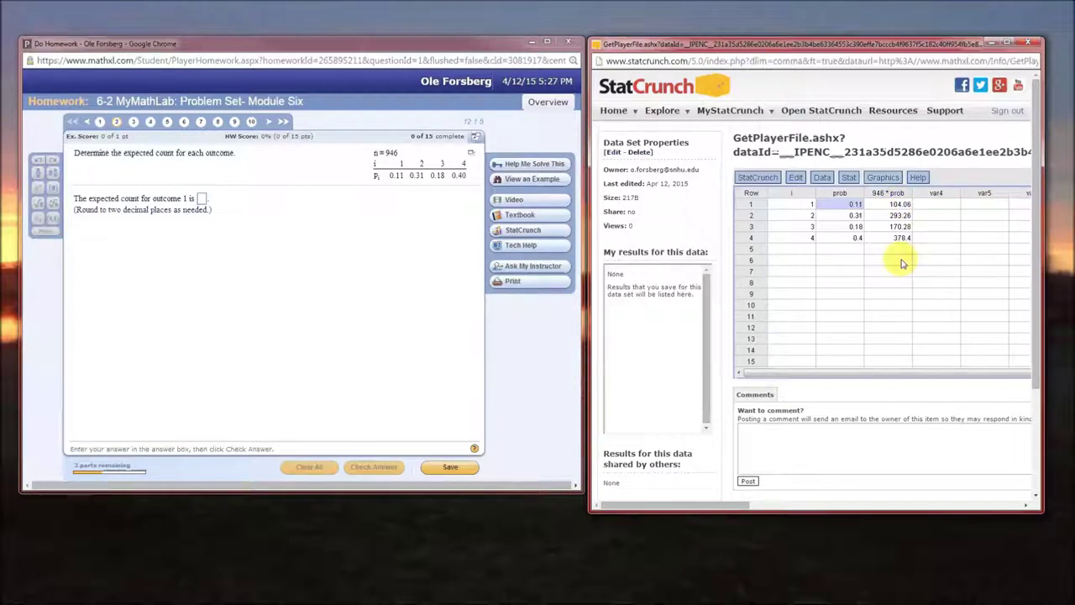
Step: Rename the new 946 * prob column to EXP
left_click(891, 195)
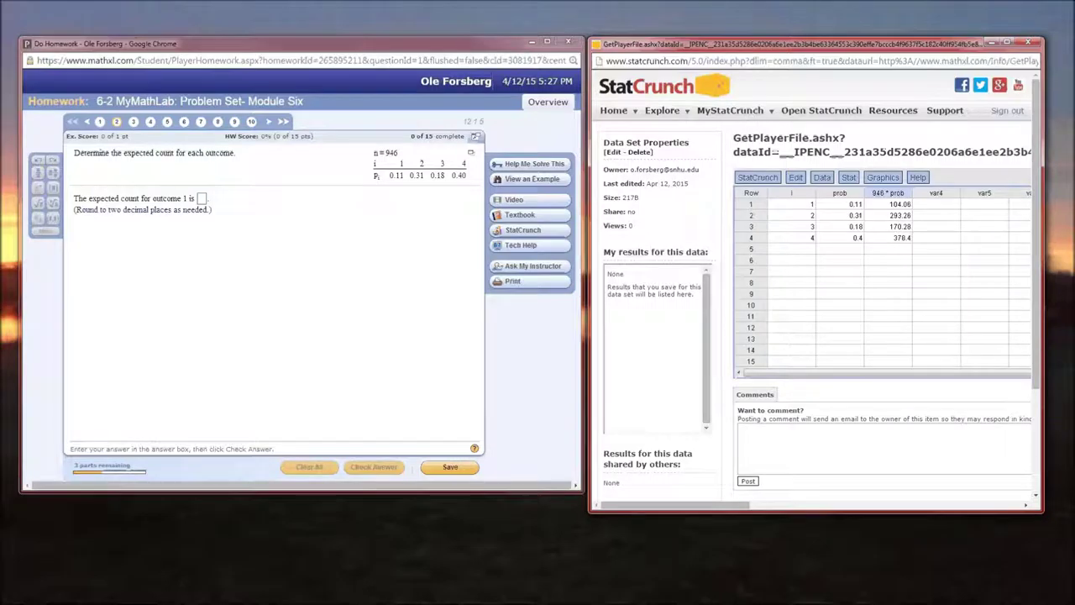
type("E")
type("Exp")
key("BackSpace")
key("BackSpace")
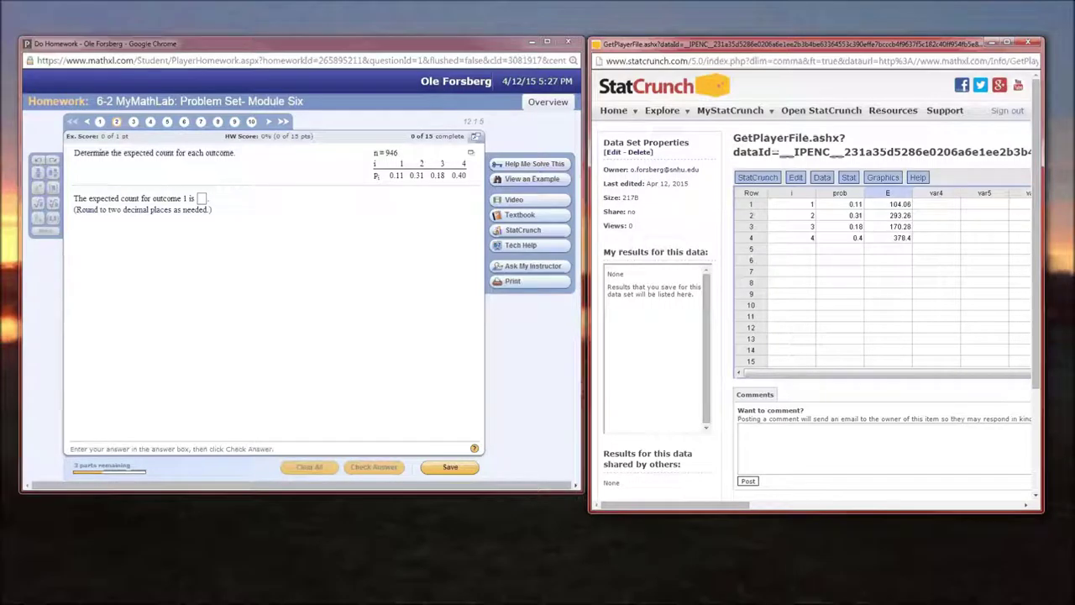
type("XP")
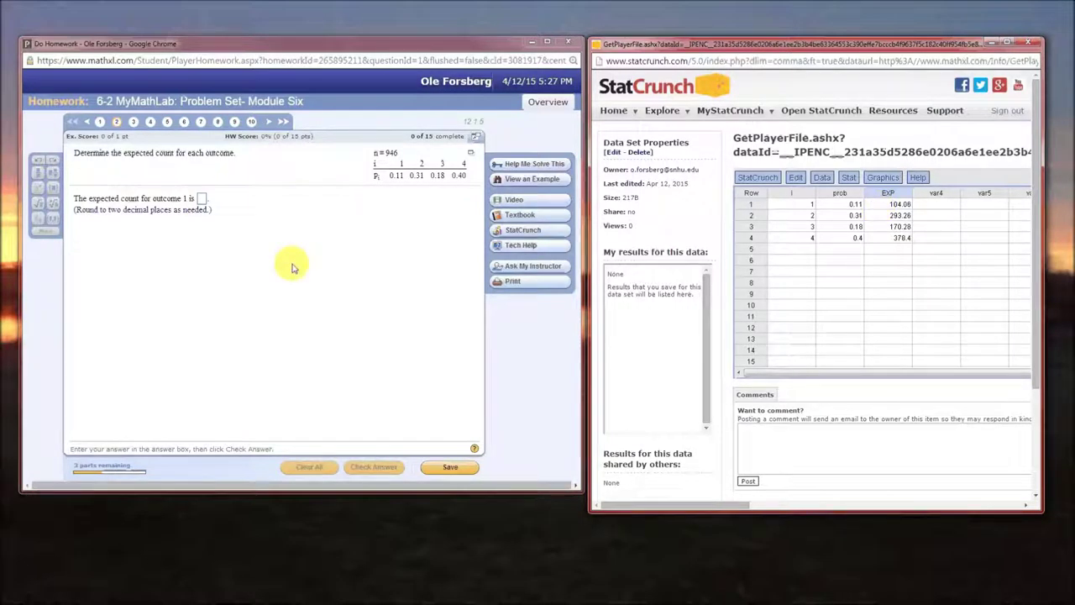
left_click(202, 199)
Step: Enter and check expected counts 104.06 for outcome 1 and 293.26 for outcome 2
type("104.06")
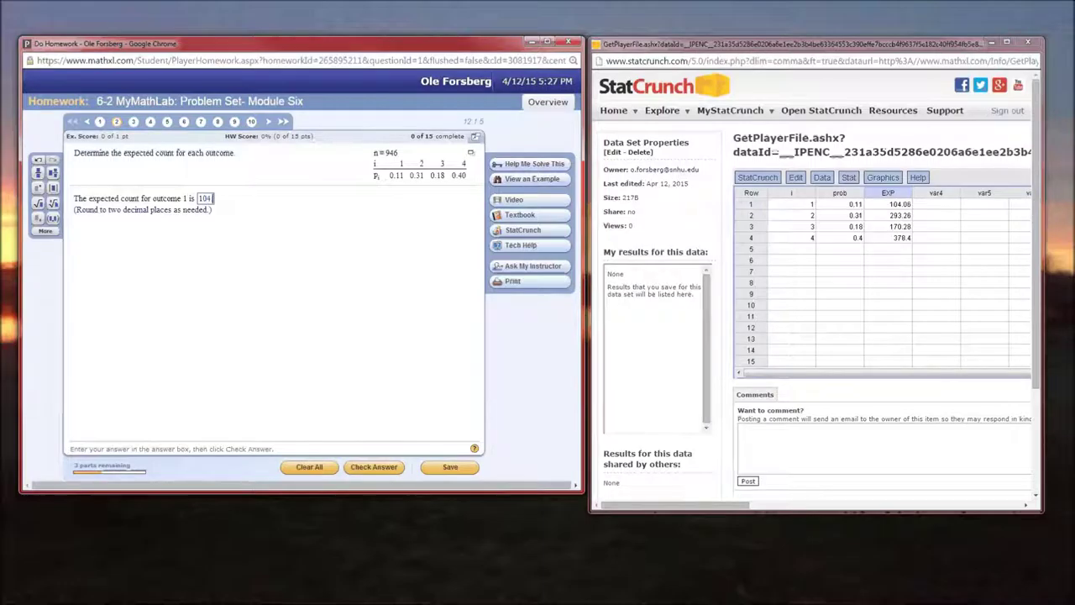
left_click(374, 466)
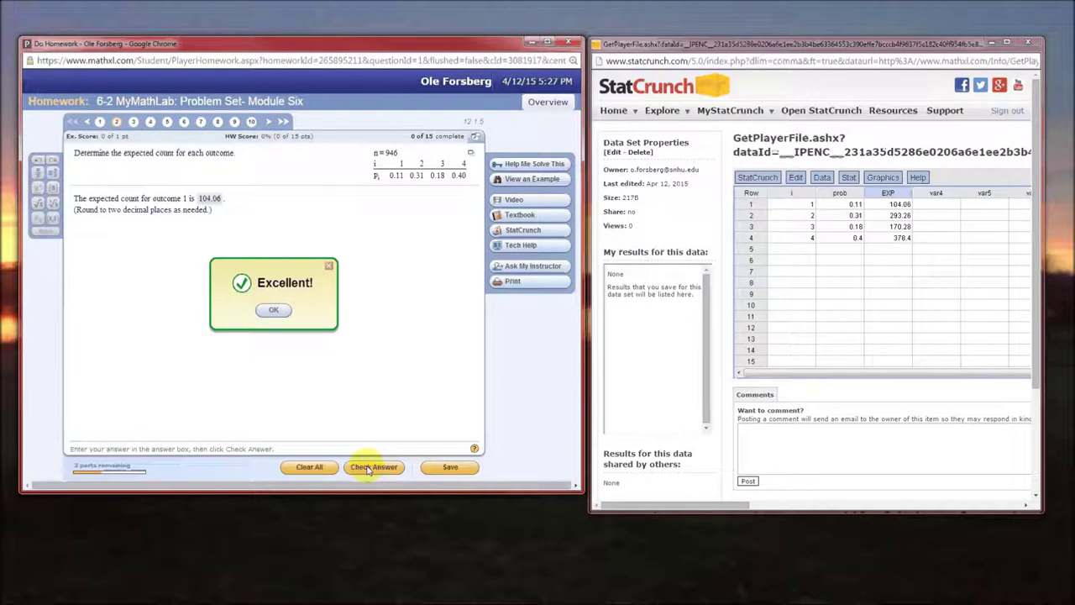
left_click(273, 310)
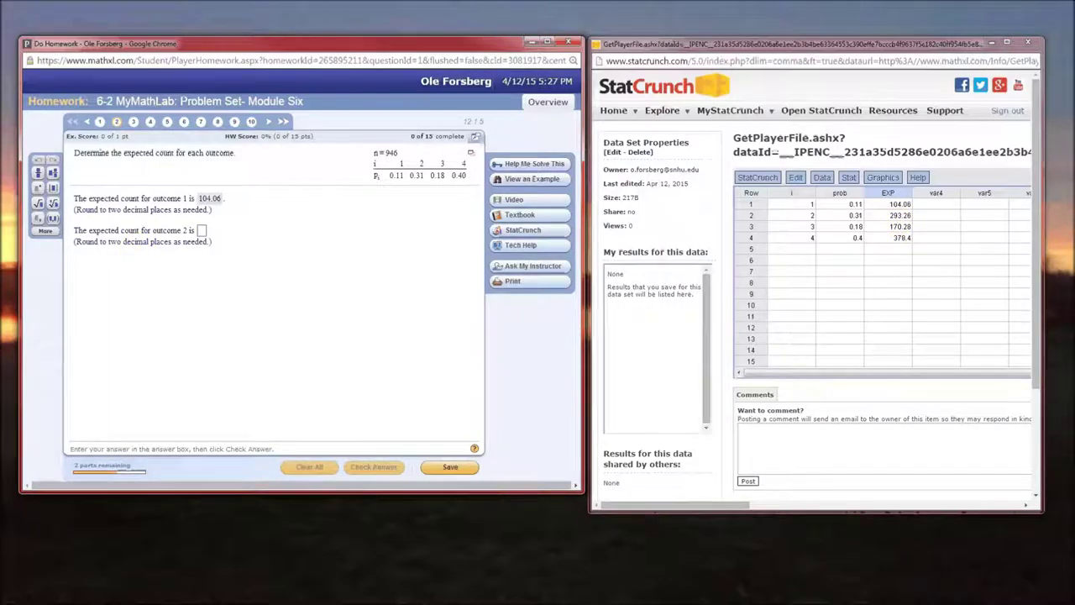
type("293.26")
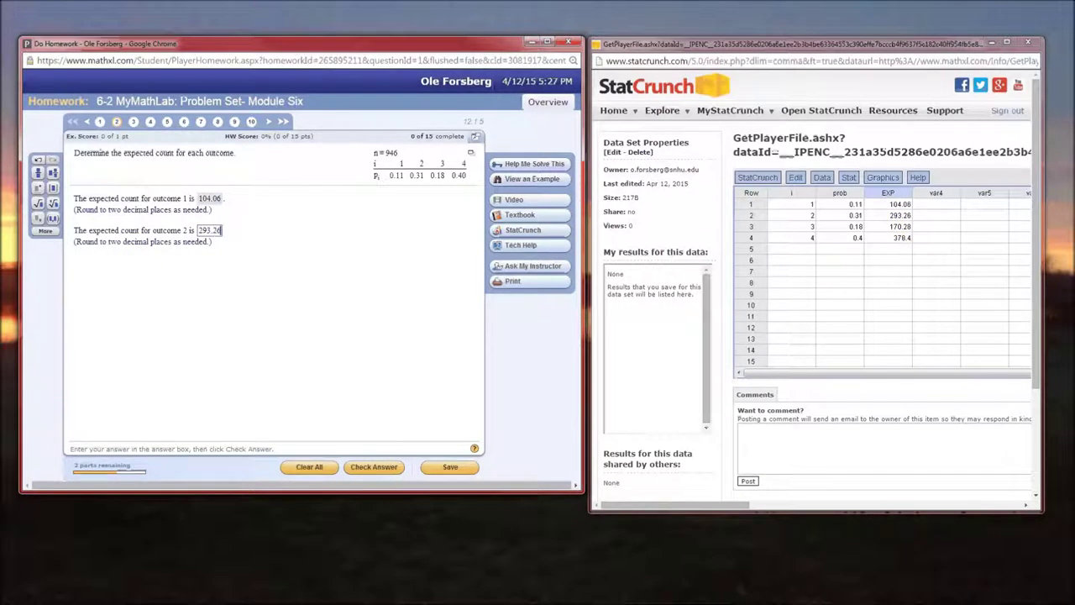
key("Return")
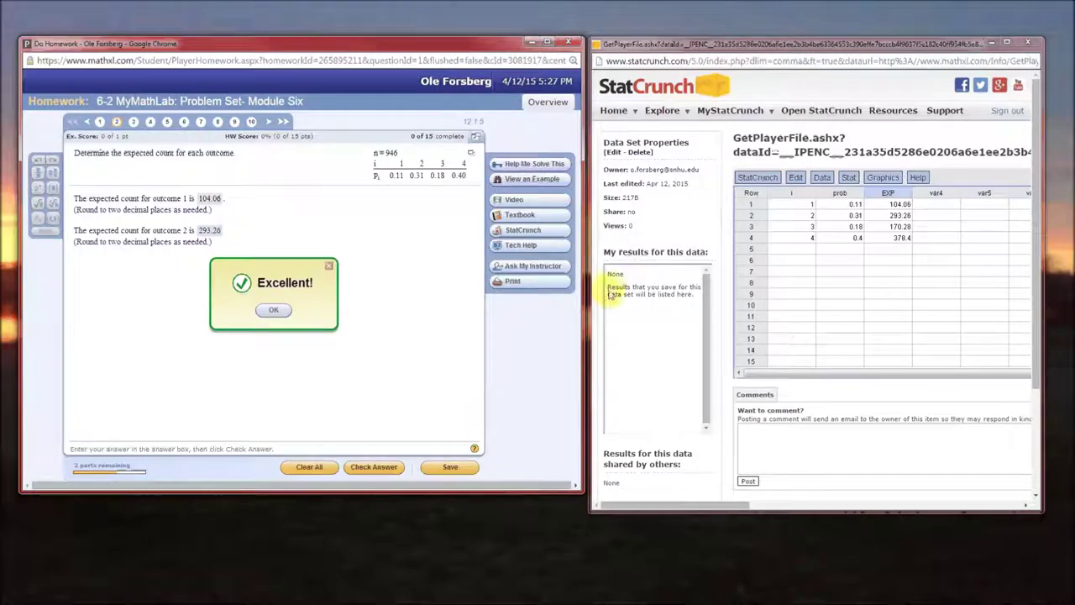
left_click(275, 311)
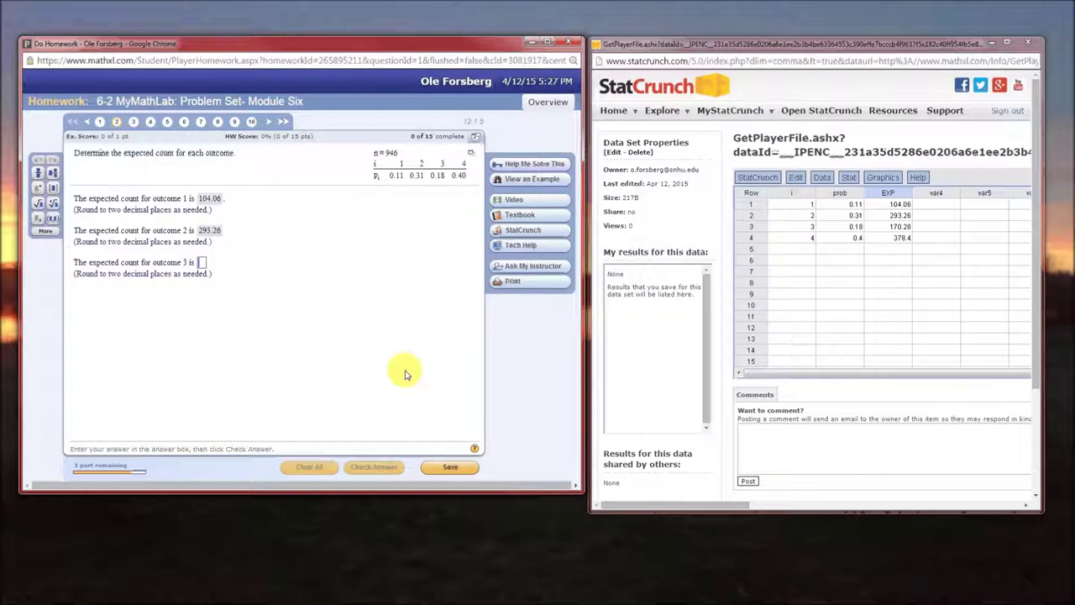
Step: Enter and check expected counts 170.28 for outcome 3 and 378.40 for outcome 4
type("170")
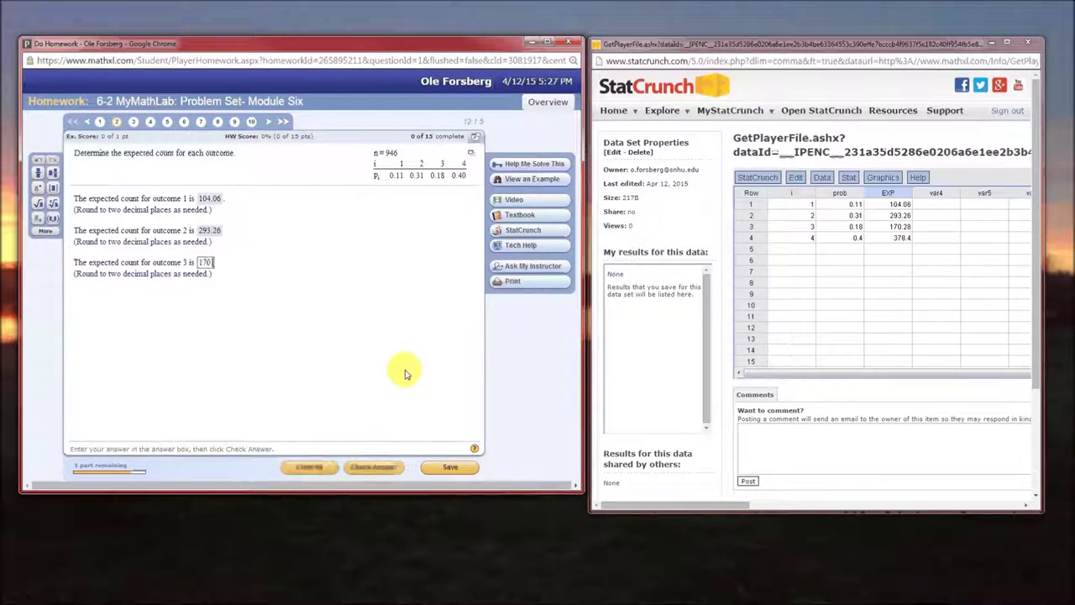
type(".28")
key("Return")
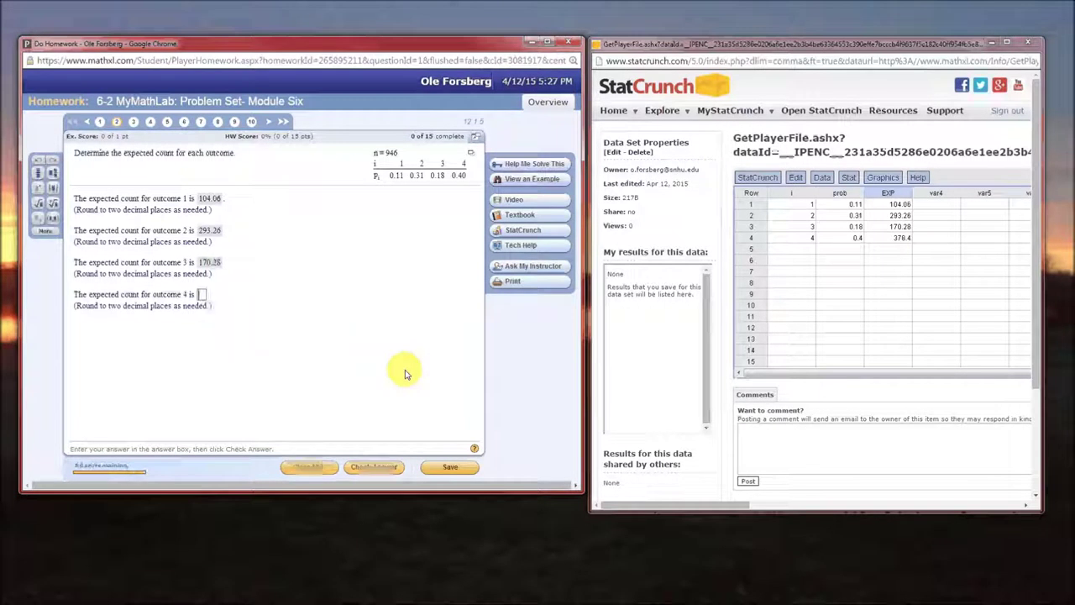
type("3")
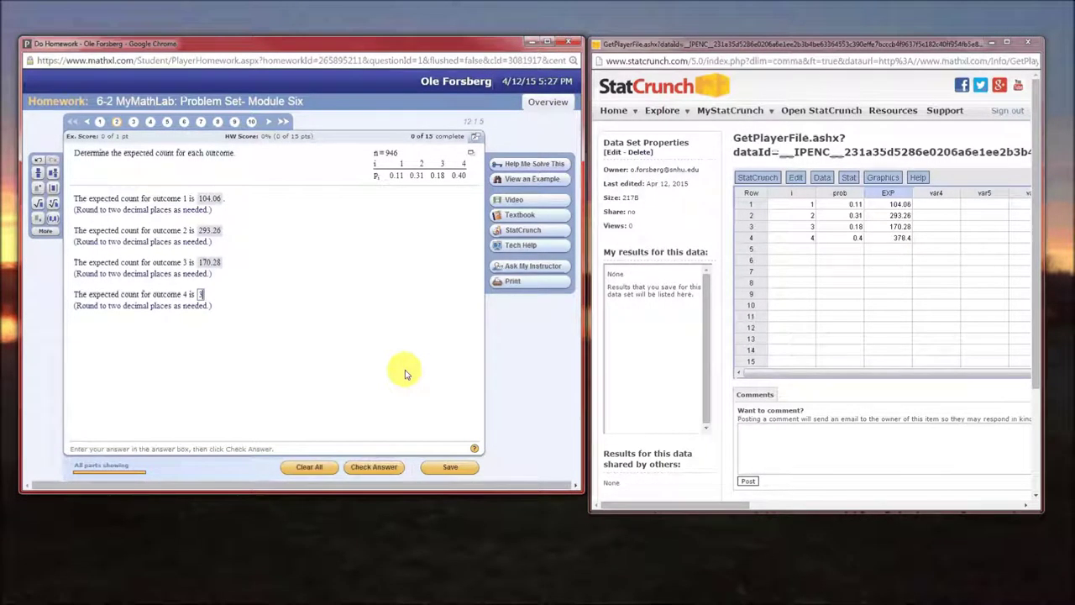
type("78.40")
key("Return")
left_click(275, 311)
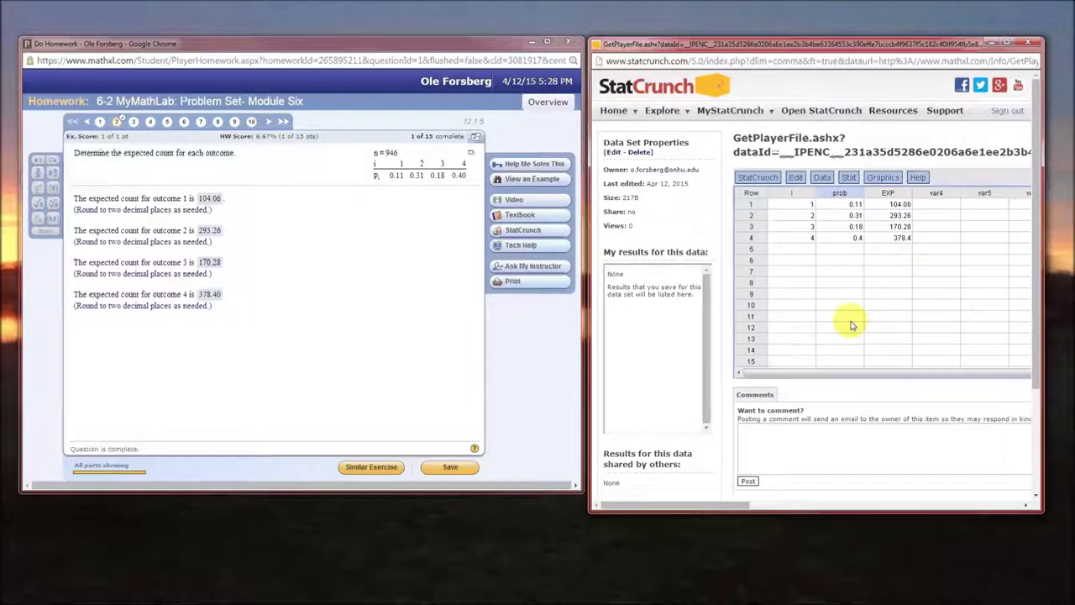
key("BackSpace")
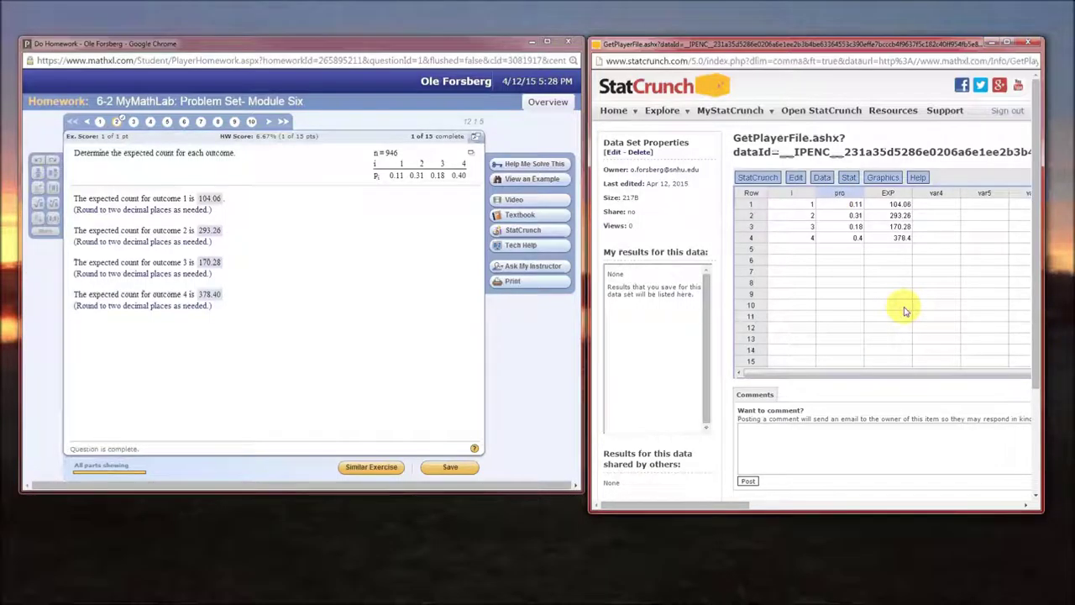
key("BackSpace")
key("BackSpace")
key("BackSpace")
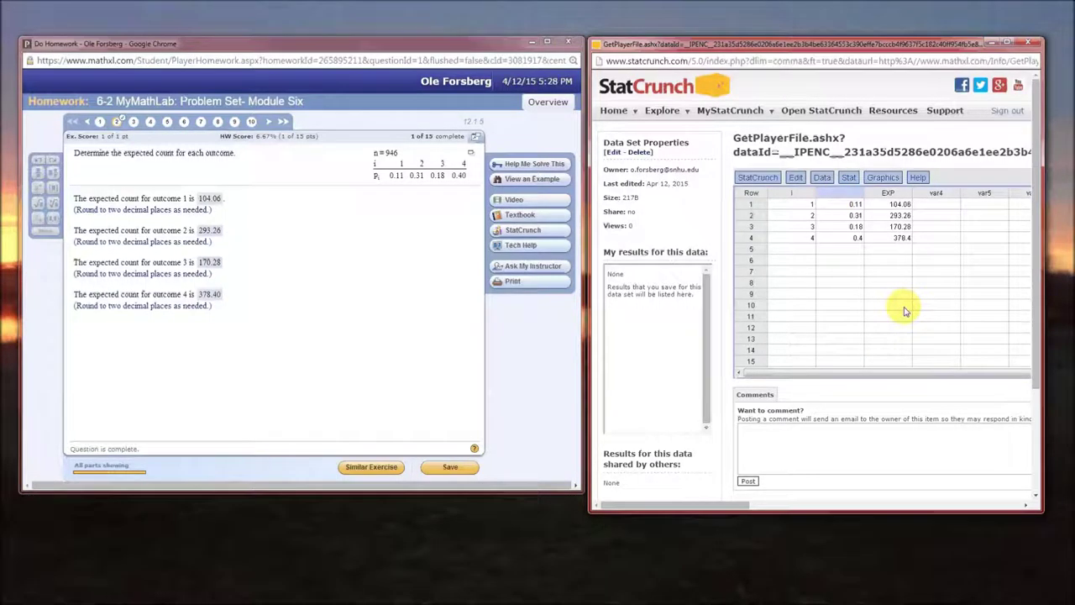
type("prob")
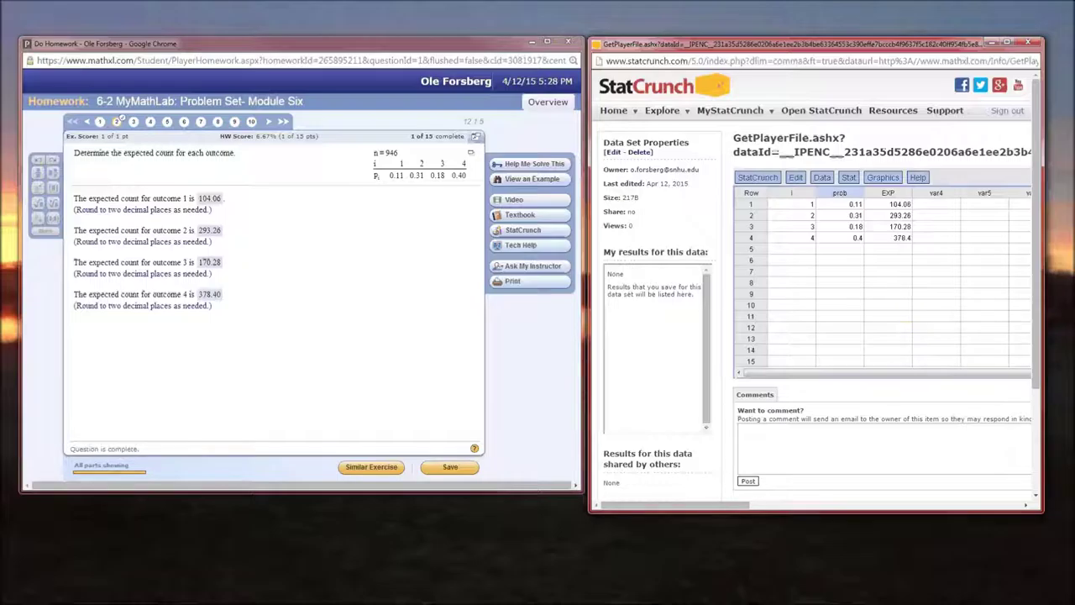